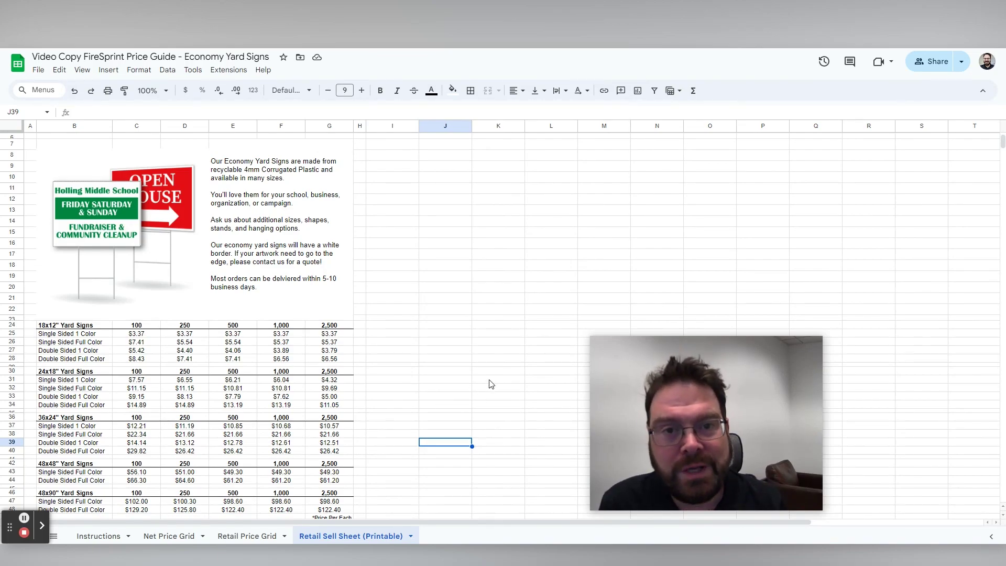
Switch to the Instructions sheet and check where Make a copy sits in the File menu
scroll(166, 301, up, 2)
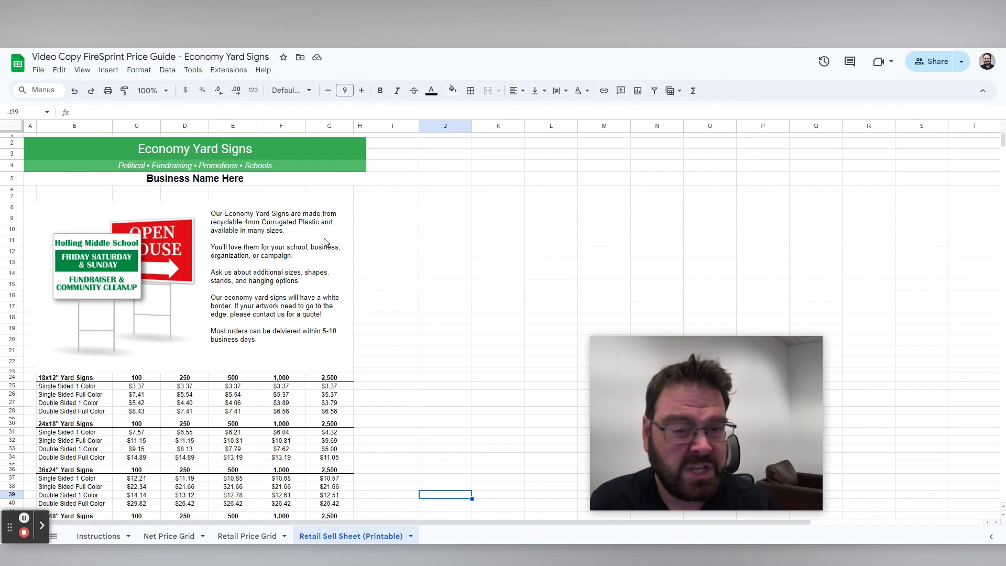
click(103, 535)
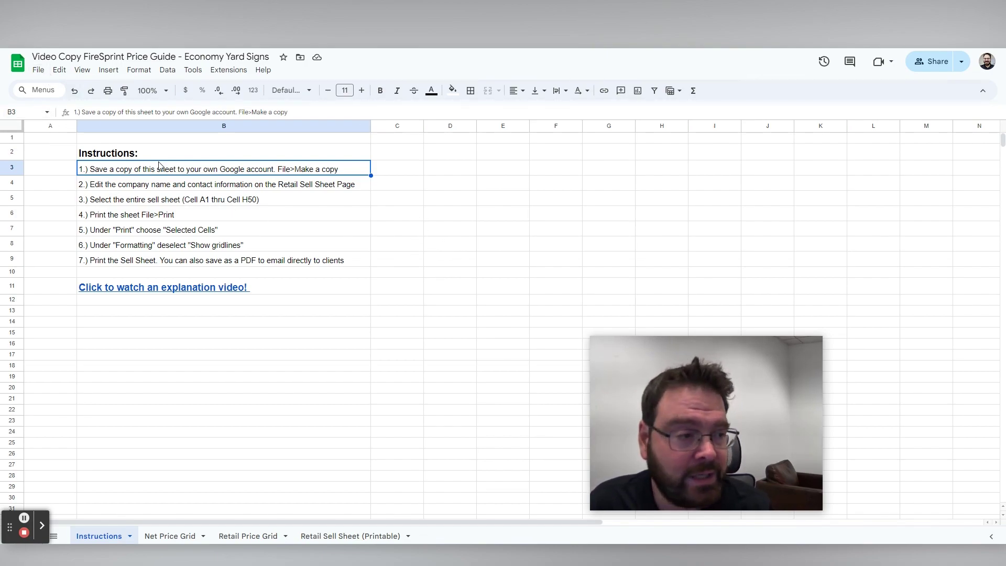
click(38, 69)
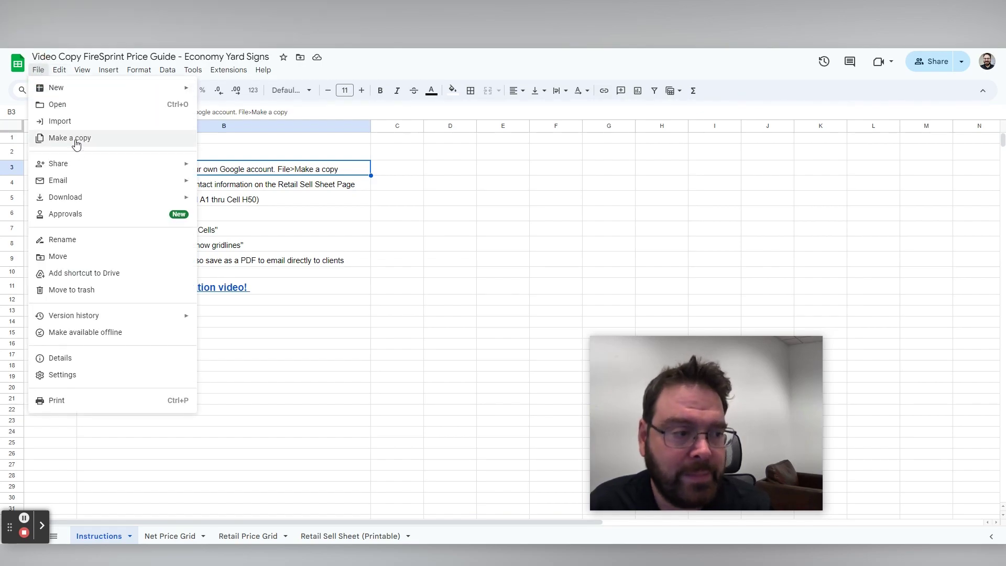
click(471, 181)
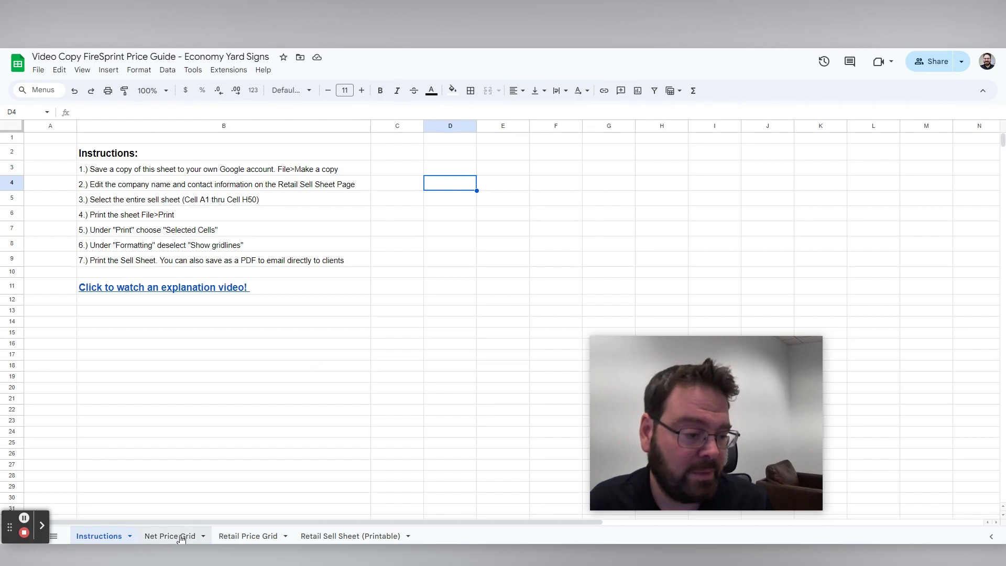
Scroll through the Retail Sell Sheet (Printable), then move to the Net Price Grid sheet
click(316, 536)
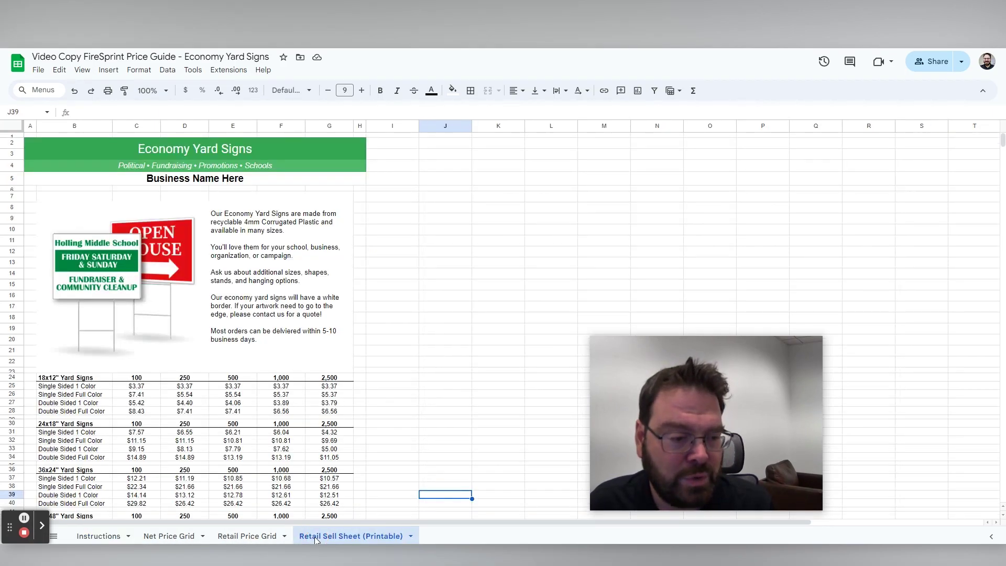
scroll(190, 257, down, 2)
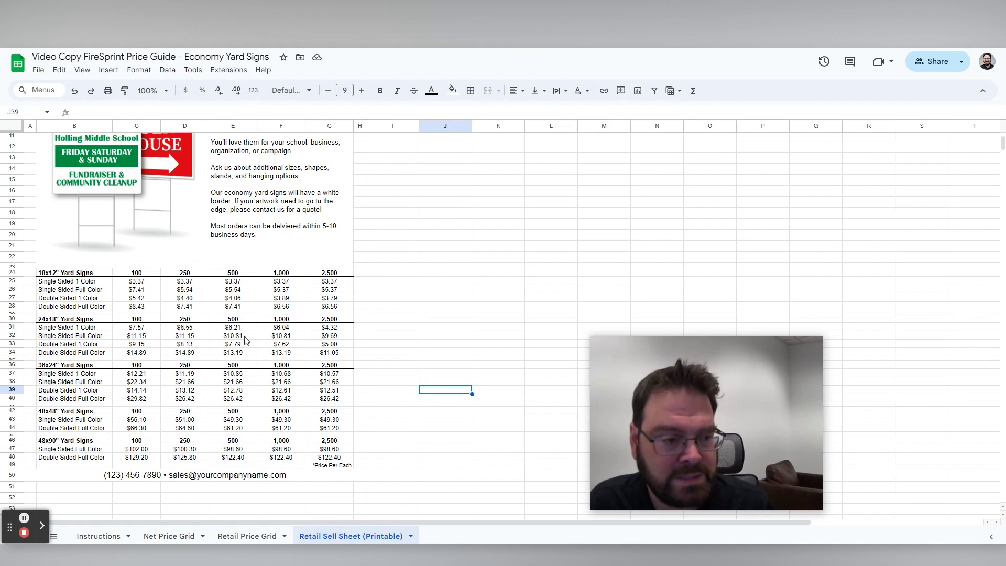
scroll(243, 340, up, 2)
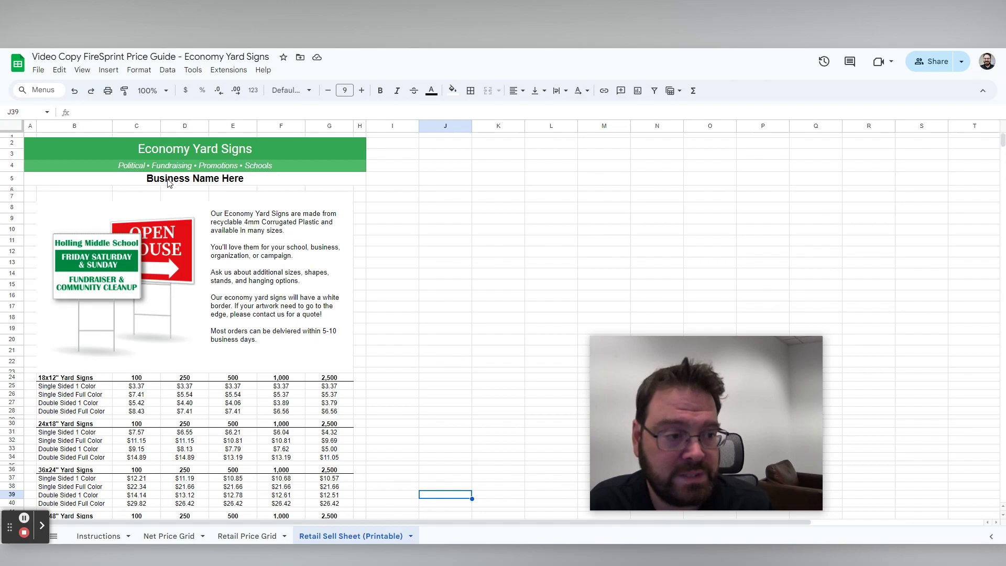
scroll(255, 311, down, 3)
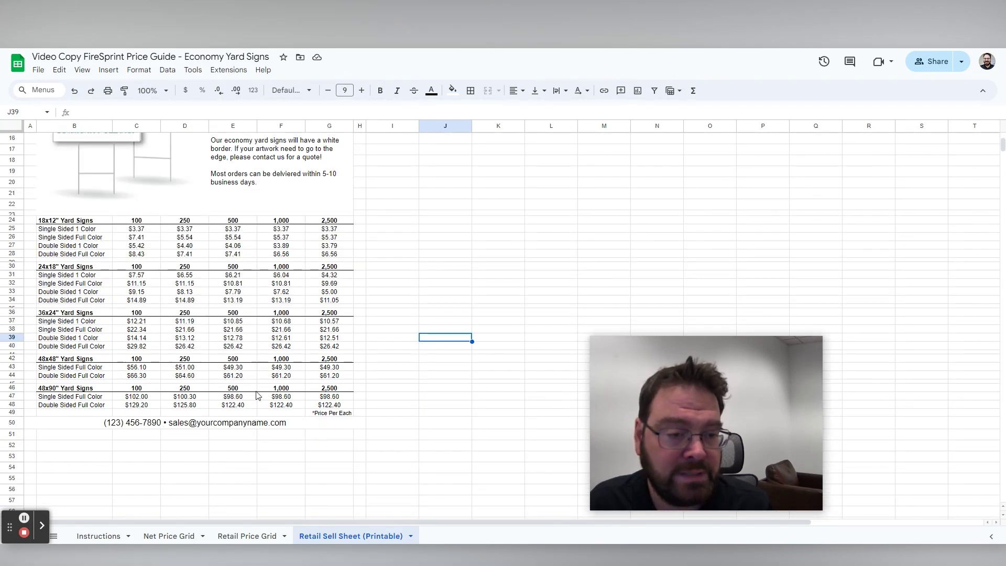
click(183, 539)
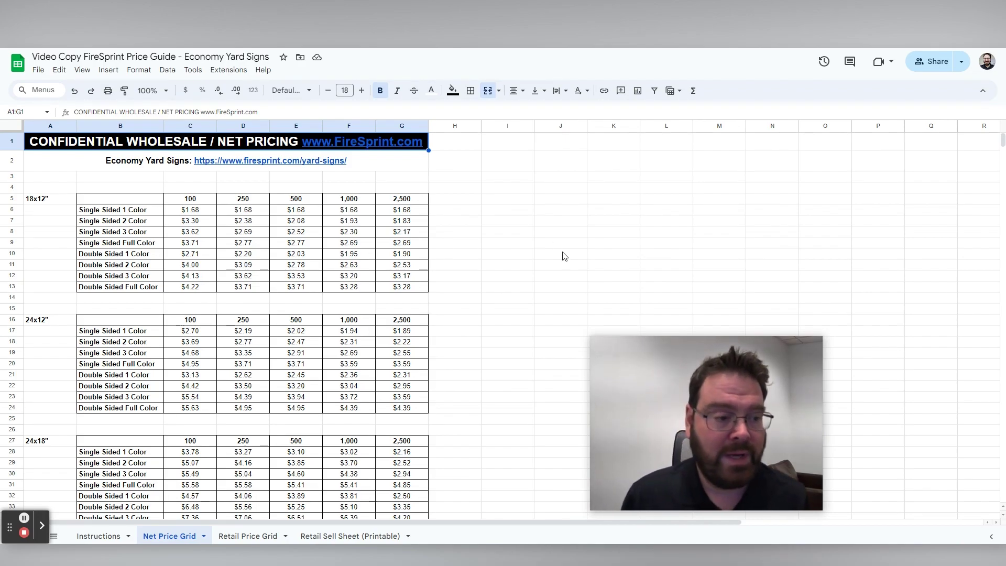
Scroll through the wholesale net prices, then move to the Retail Price Grid sheet
scroll(369, 350, down, 3)
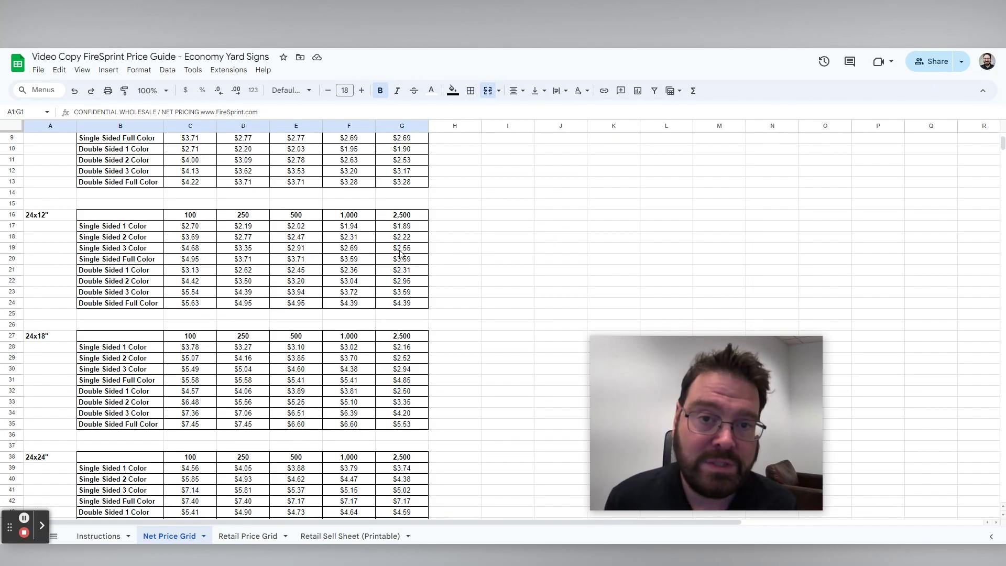
scroll(385, 276, up, 3)
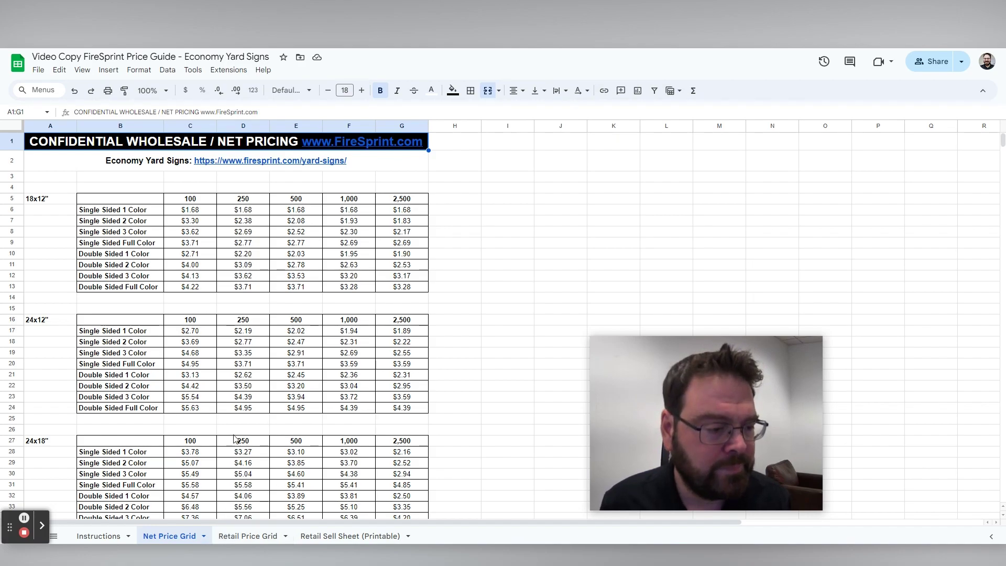
scroll(227, 388, down, 2)
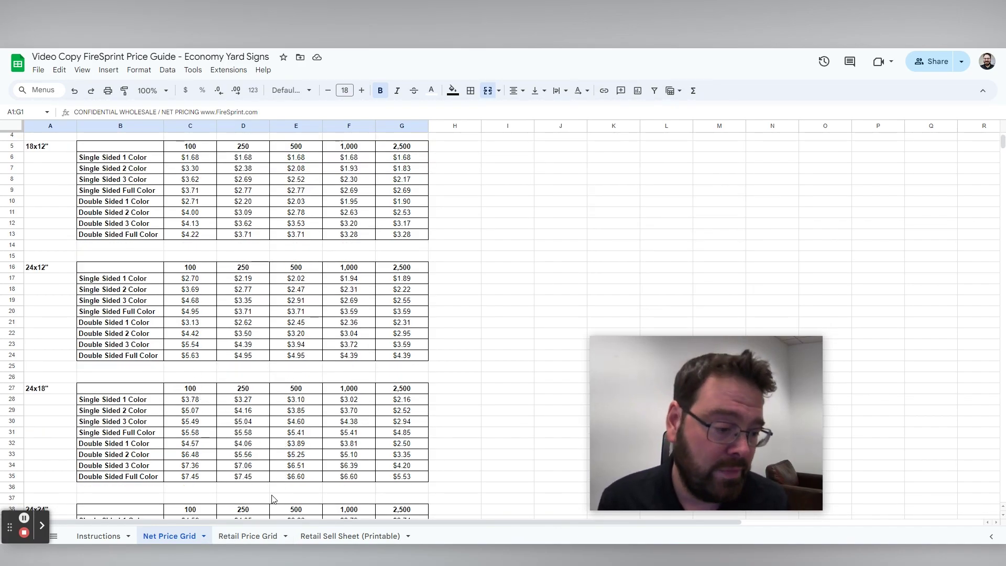
scroll(272, 499, down, 3)
click(245, 536)
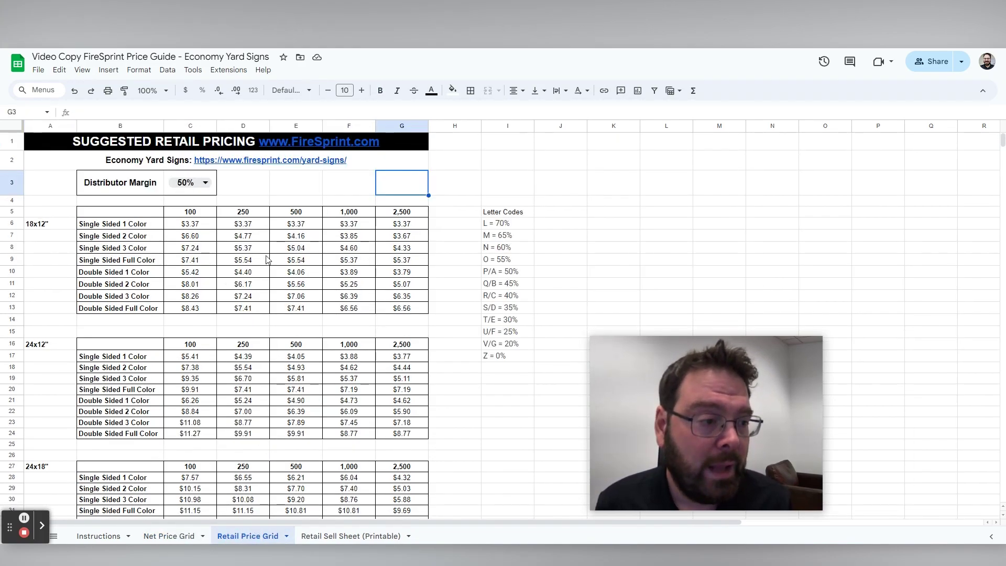
Set the C3 Distributor Margin dropdown to 40%
scroll(265, 287, down, 5)
scroll(265, 287, up, 5)
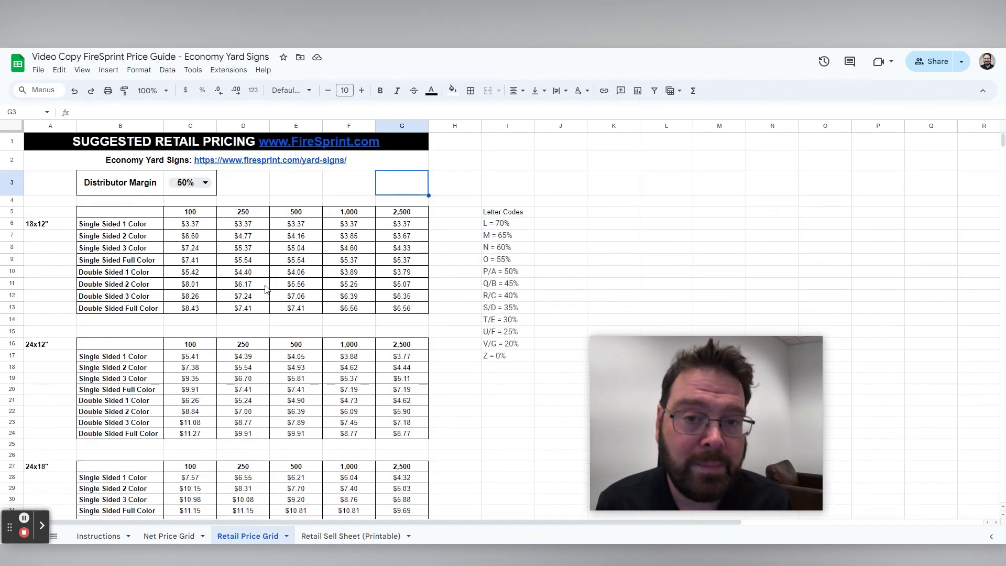
click(190, 182)
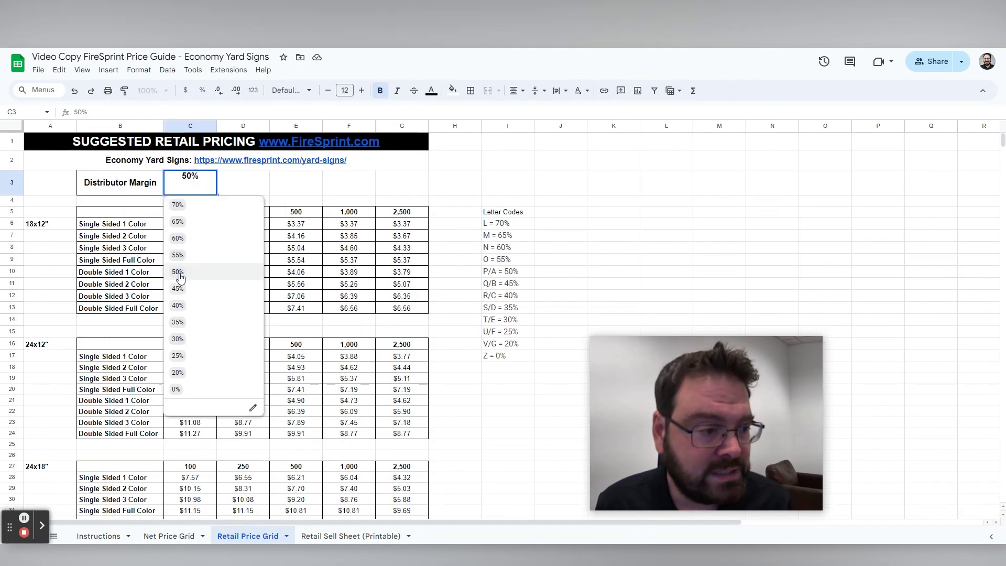
click(178, 305)
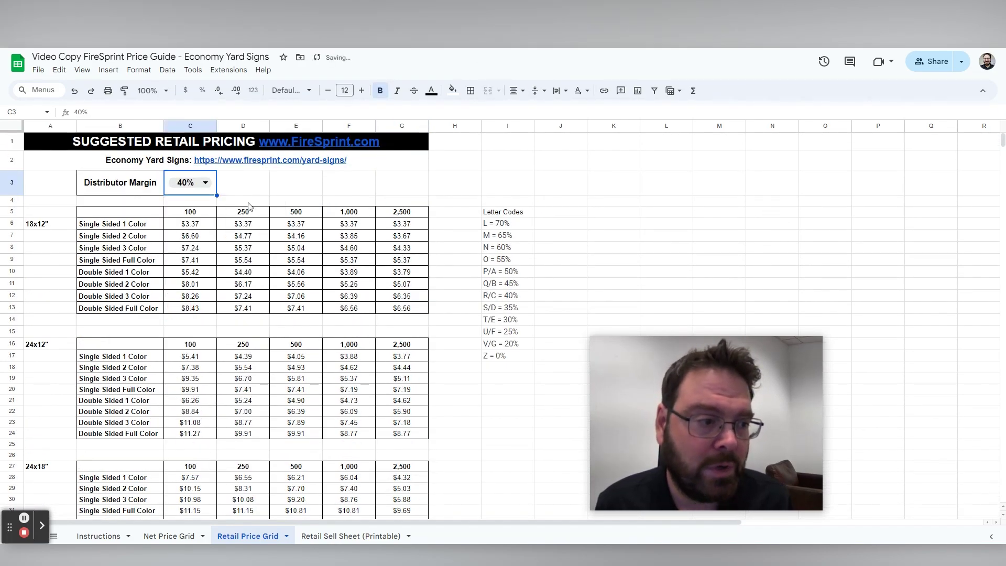
click(200, 186)
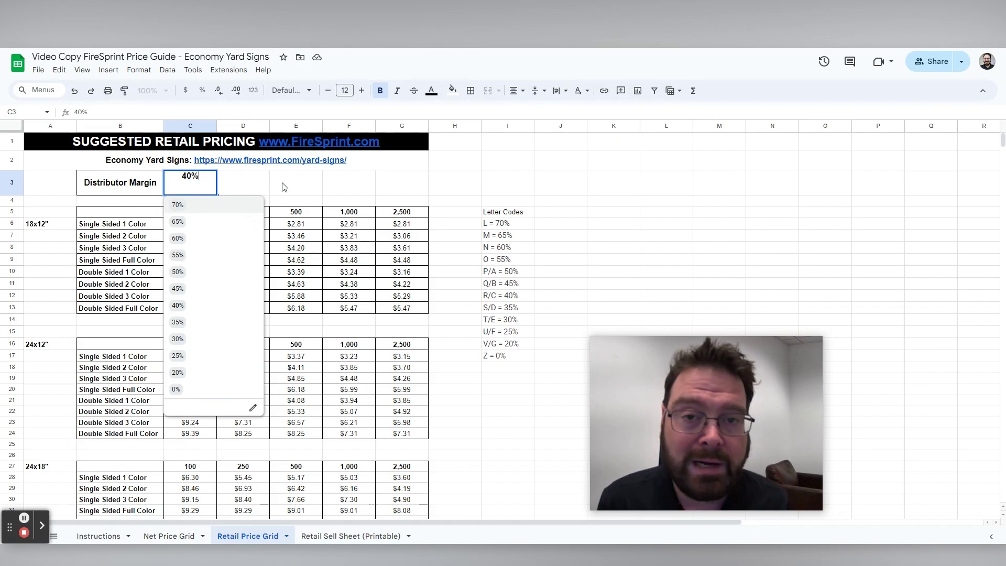
click(301, 187)
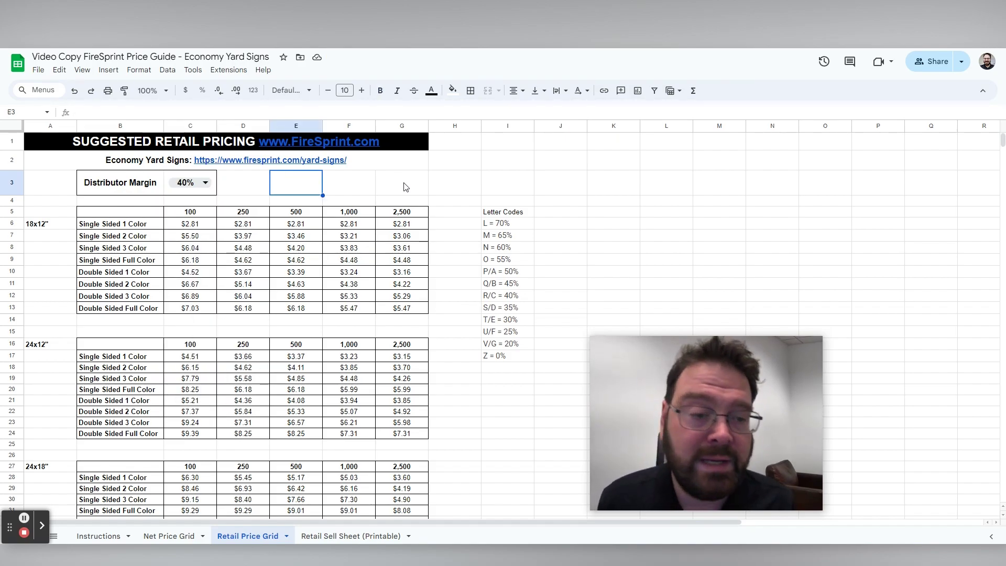
scroll(377, 230, down, 3)
scroll(408, 328, up, 3)
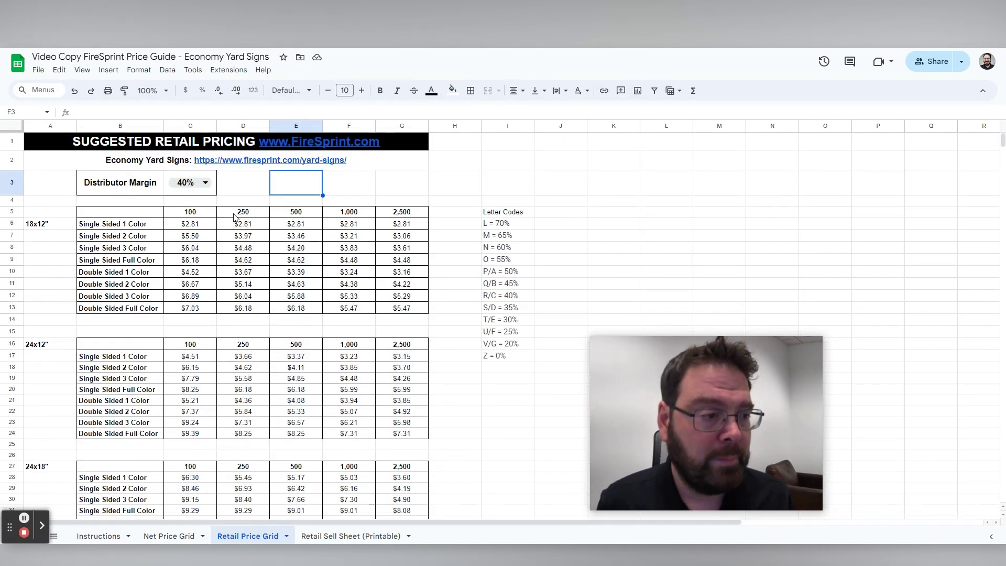
Try 55% and 65% margins, settle back on 40%, and return to the Retail Sell Sheet
click(190, 182)
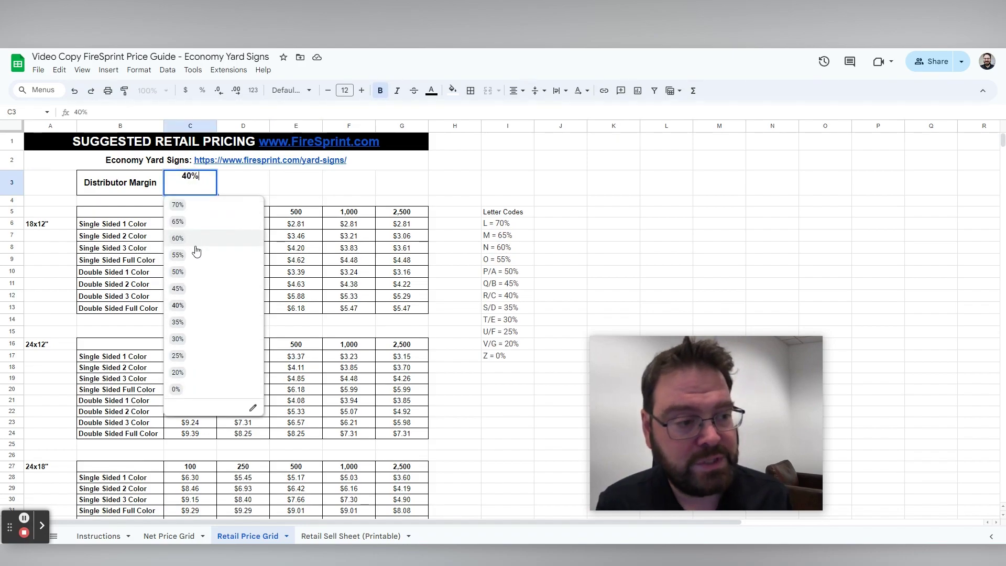
click(196, 254)
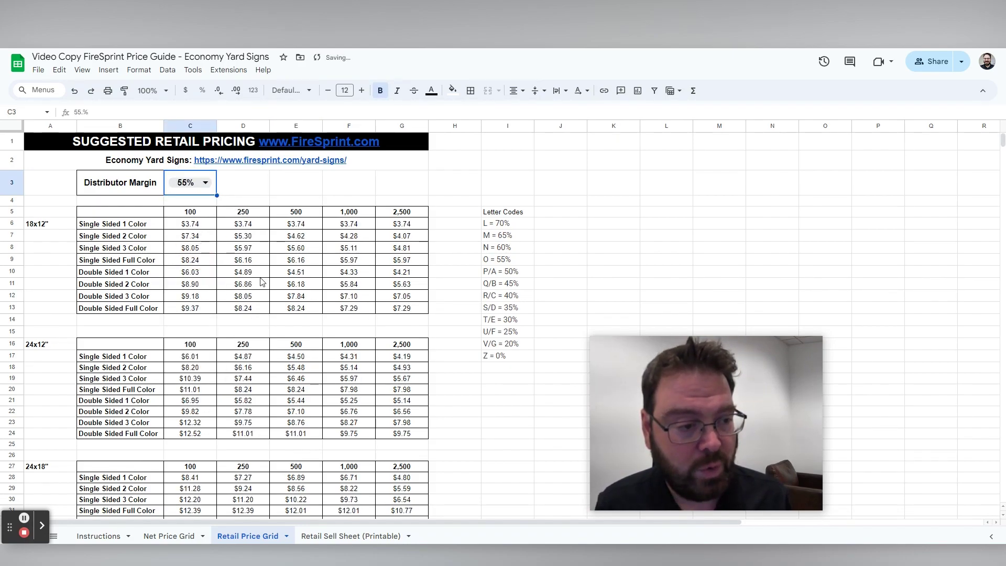
click(203, 183)
click(197, 226)
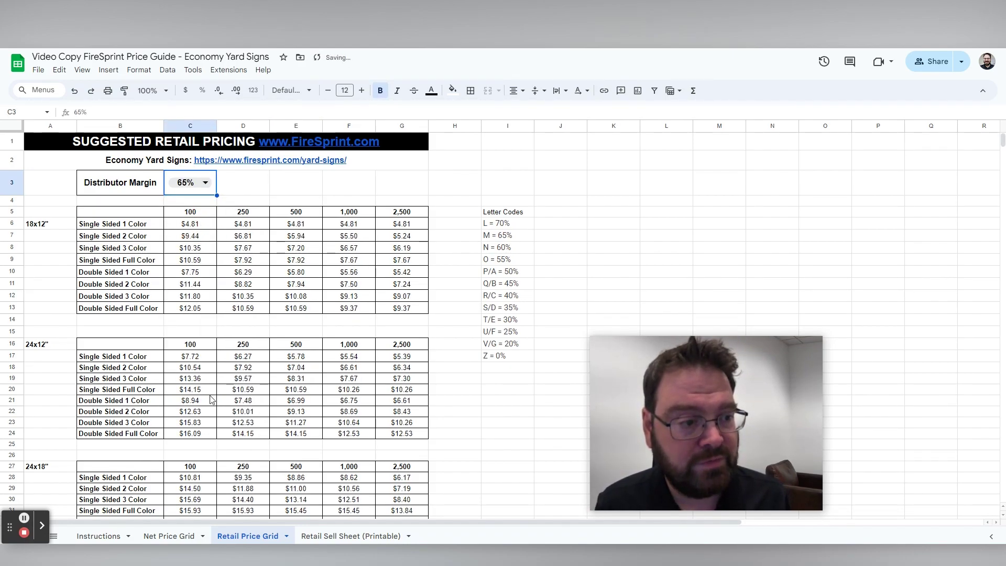
click(195, 183)
click(193, 297)
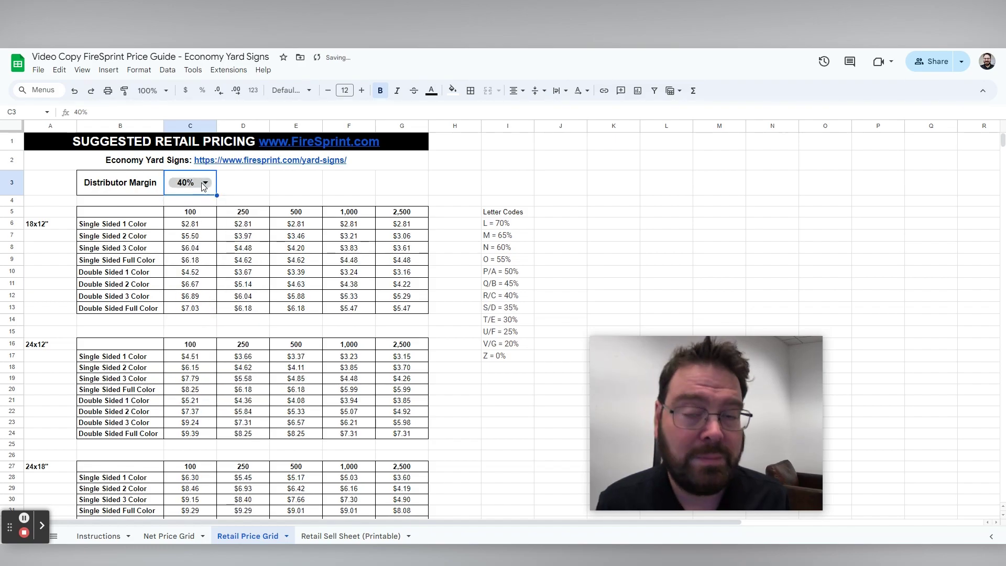
scroll(465, 265, down, 1)
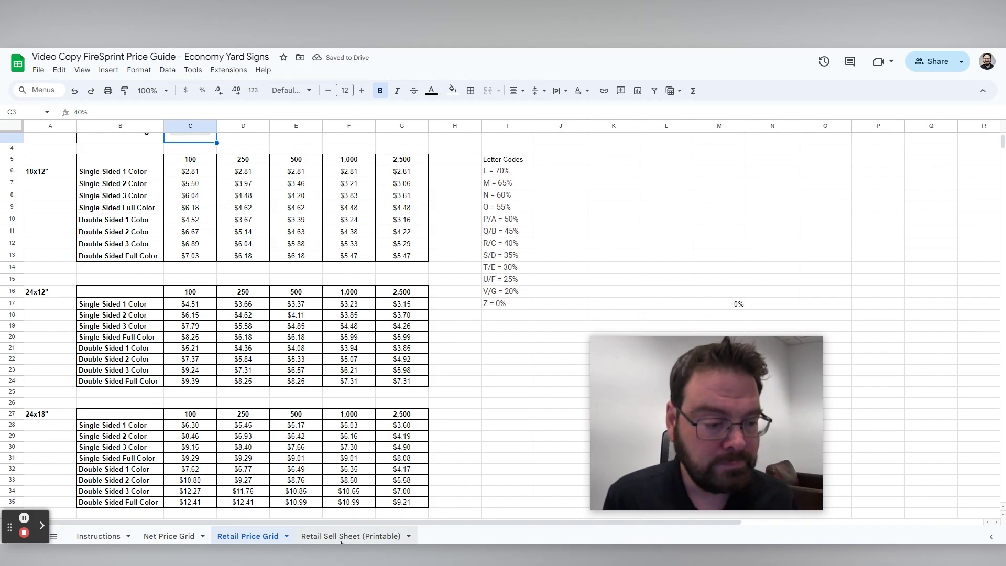
scroll(331, 382, up, 2)
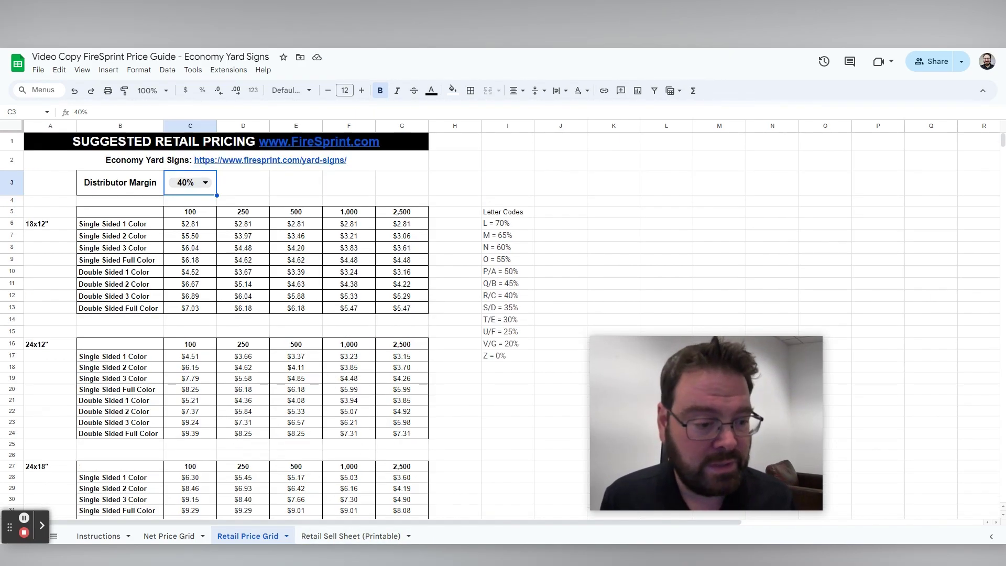
click(348, 536)
Replace the 'Business Name Here' heading in A5 with 'Gene's Signs'
scroll(311, 302, up, 5)
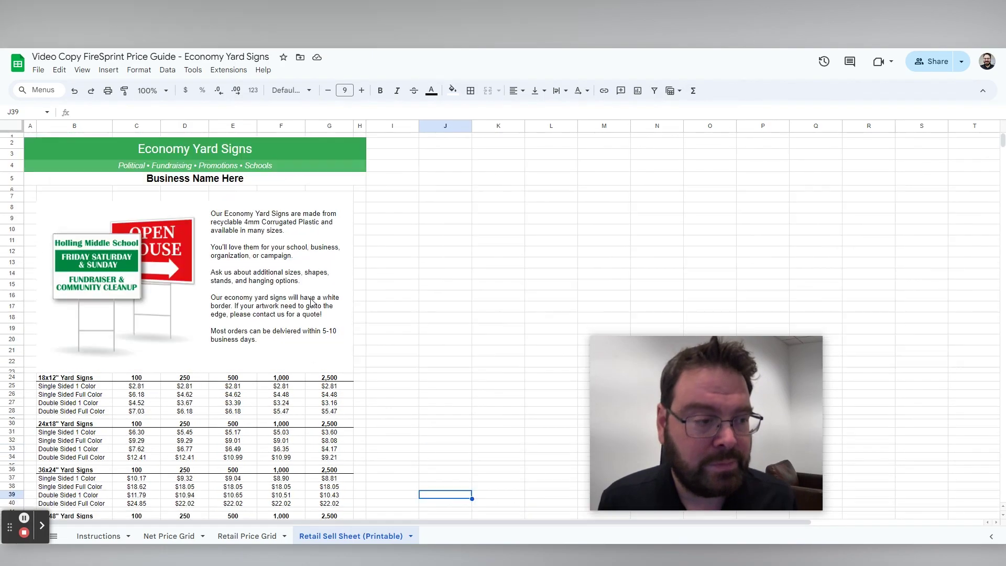
click(219, 184)
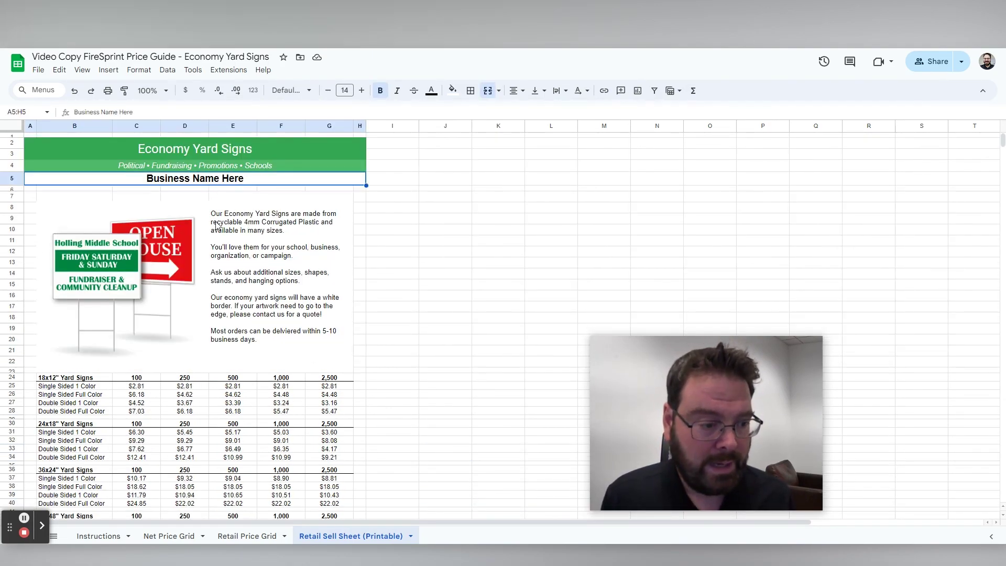
scroll(217, 231, down, 5)
click(170, 422)
scroll(161, 396, up, 5)
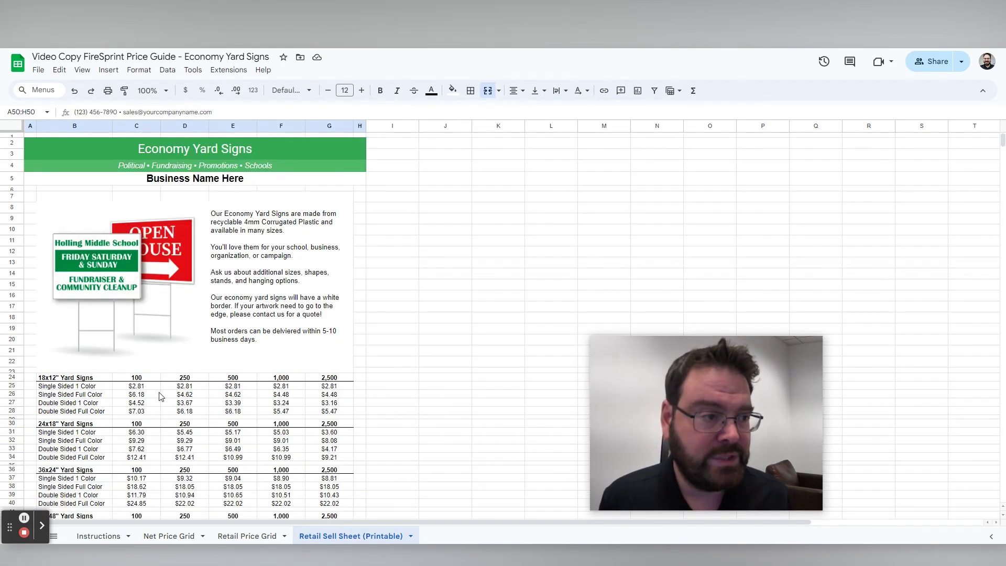
click(180, 183)
triple_click(236, 181)
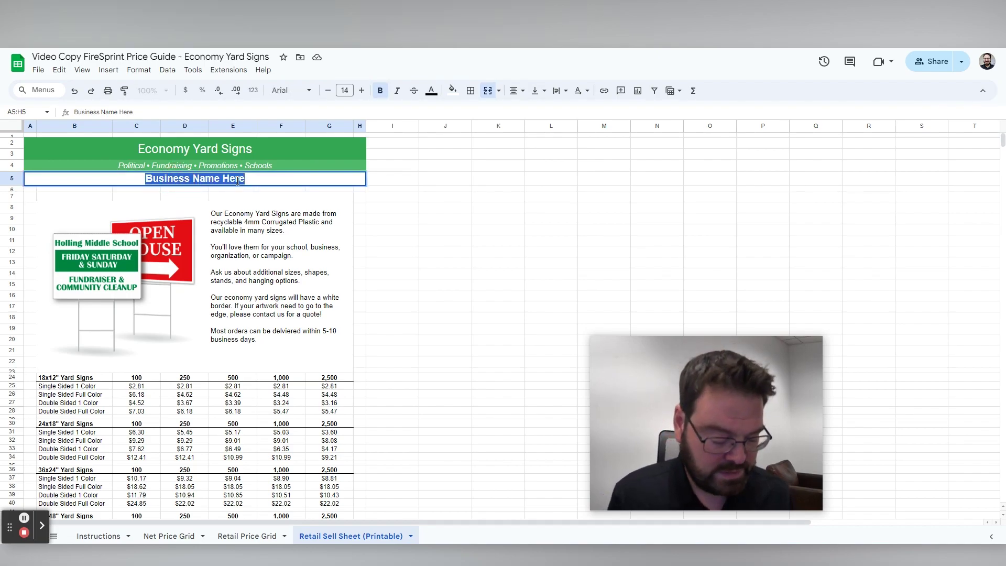
text(Gene's S)
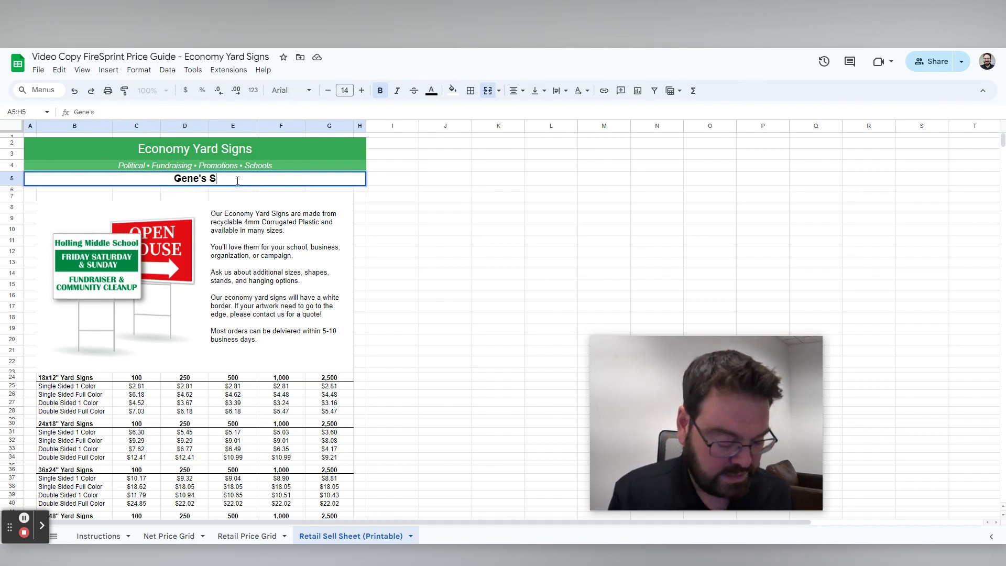
text(igns)
click(414, 205)
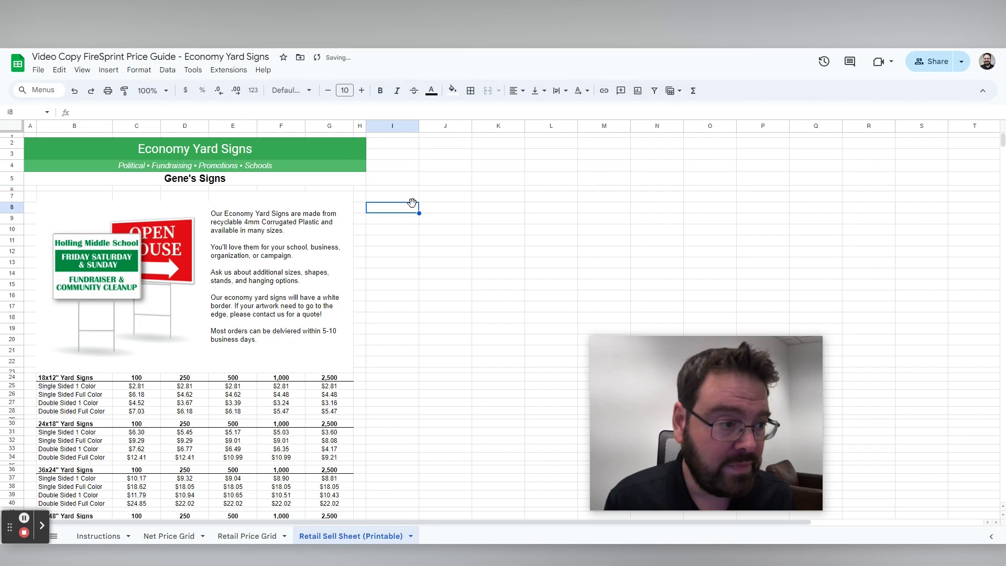
Swap the placeholder company name in the row 50 contact e-mail for the business's own domain
scroll(271, 347, down, 5)
double_click(210, 372)
drag(197, 372, 269, 370)
text(genessigns.com)
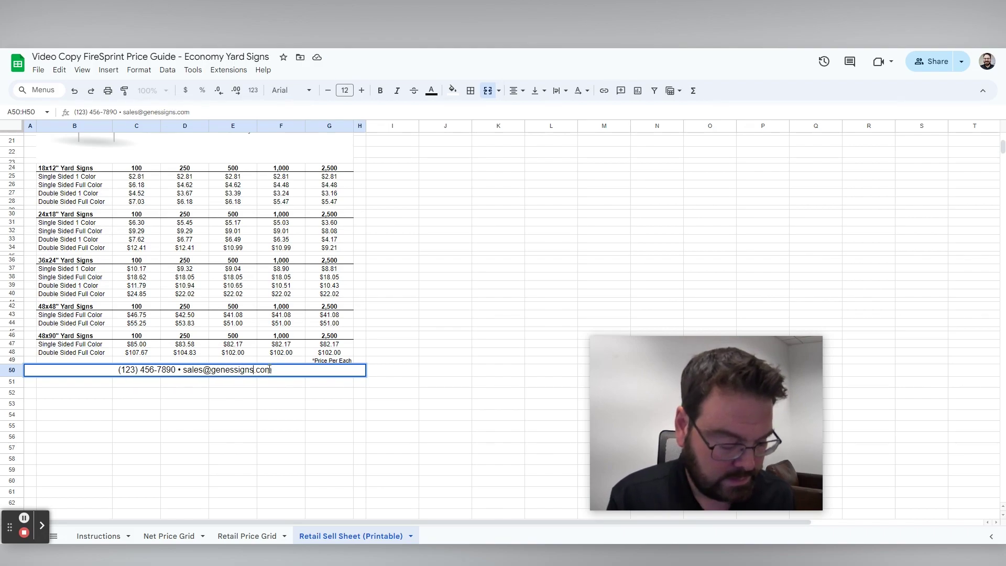
click(490, 334)
scroll(473, 287, up, 5)
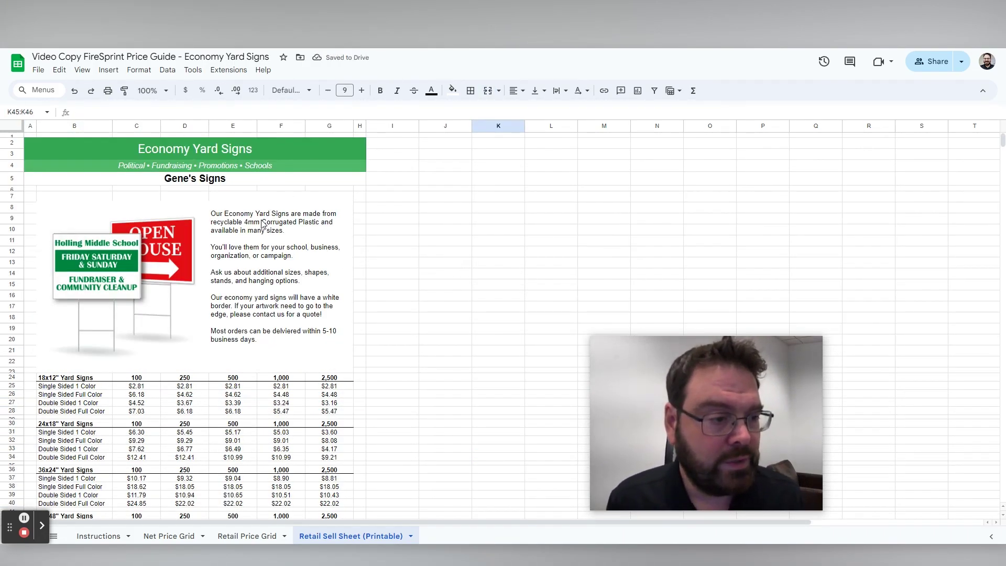
scroll(252, 244, down, 5)
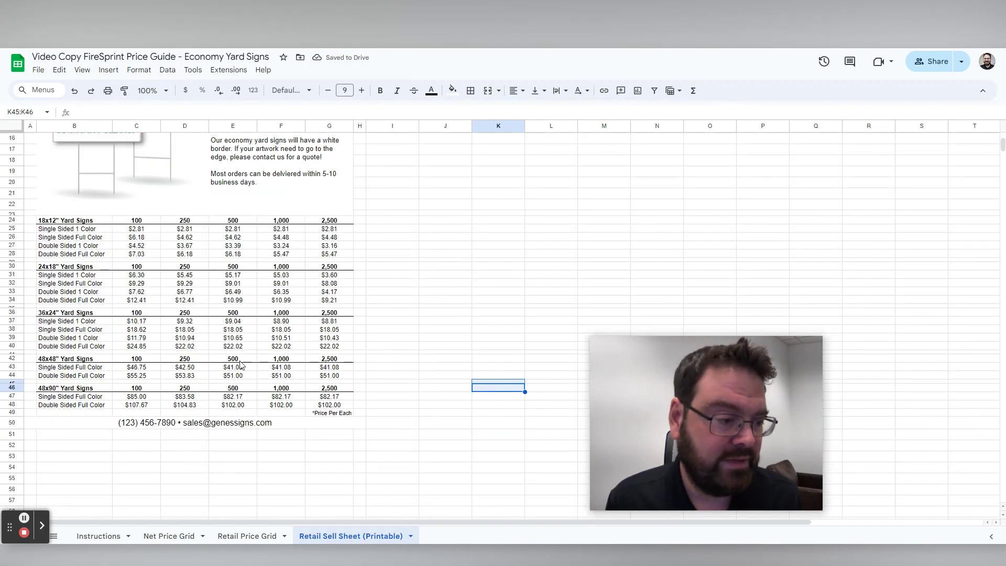
scroll(229, 207, up, 5)
click(277, 258)
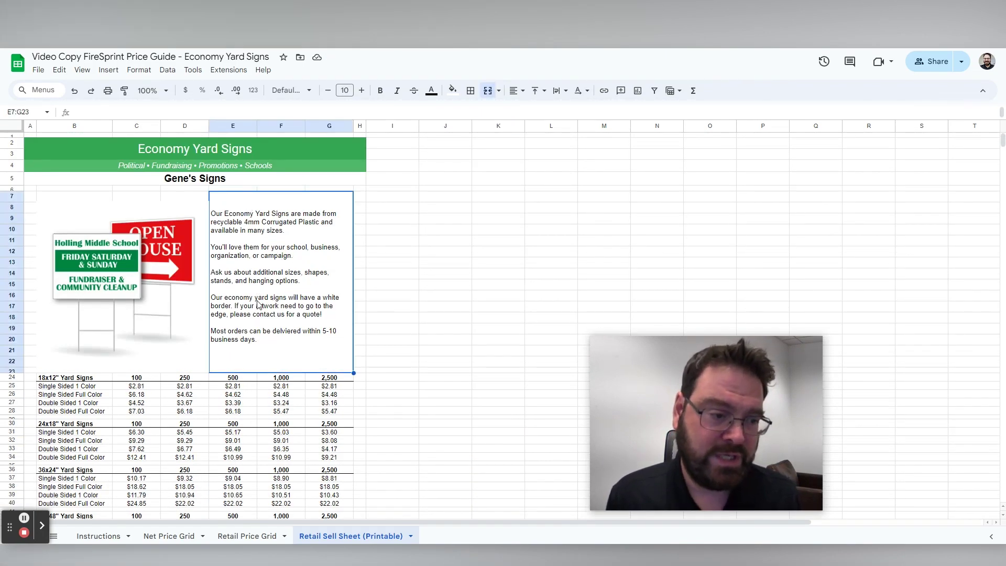
Select the range A1:H50, from cell A1 down to the contact row
click(391, 318)
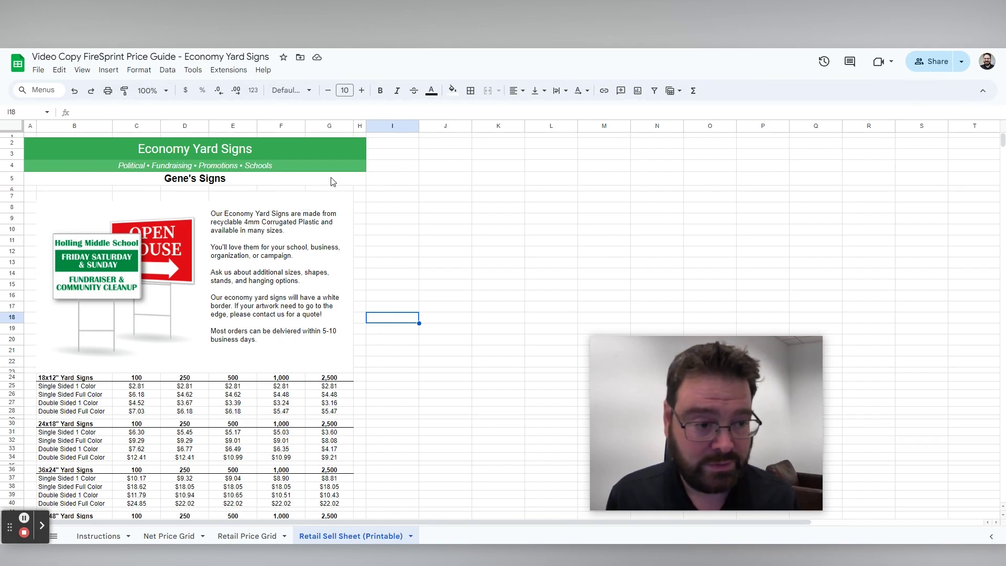
click(31, 136)
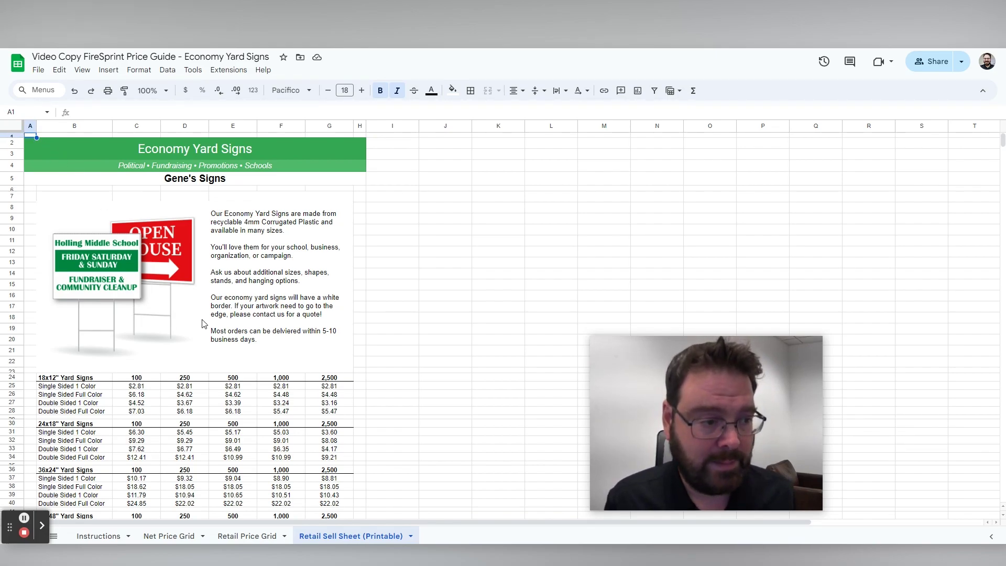
scroll(235, 323, down, 1)
scroll(235, 322, down, 5)
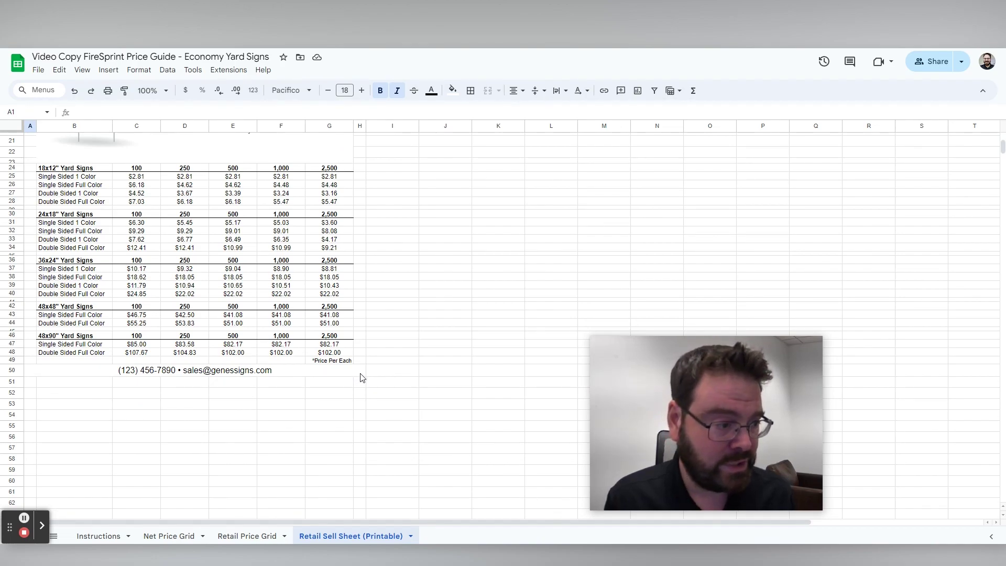
shift+click(360, 373)
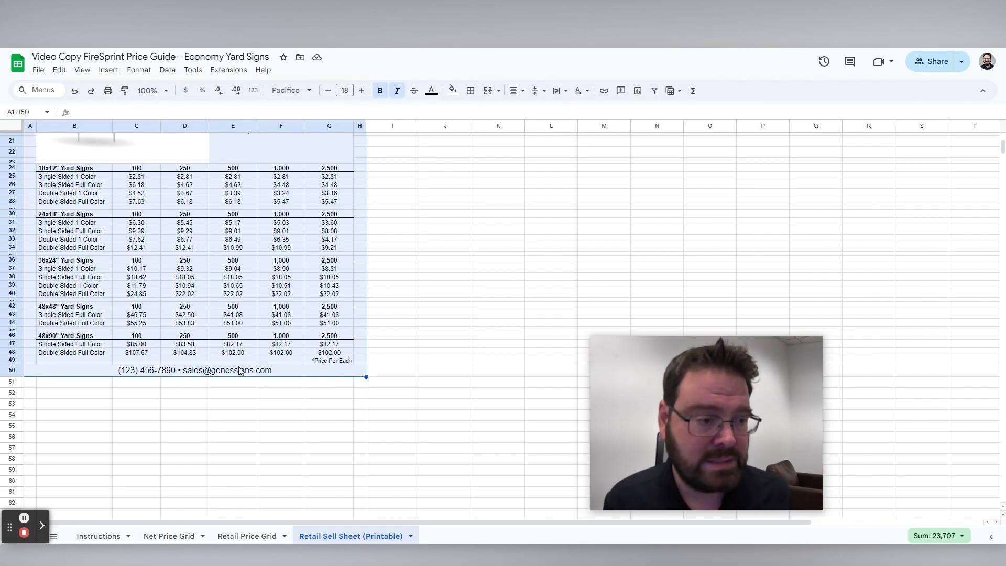
scroll(303, 331, up, 5)
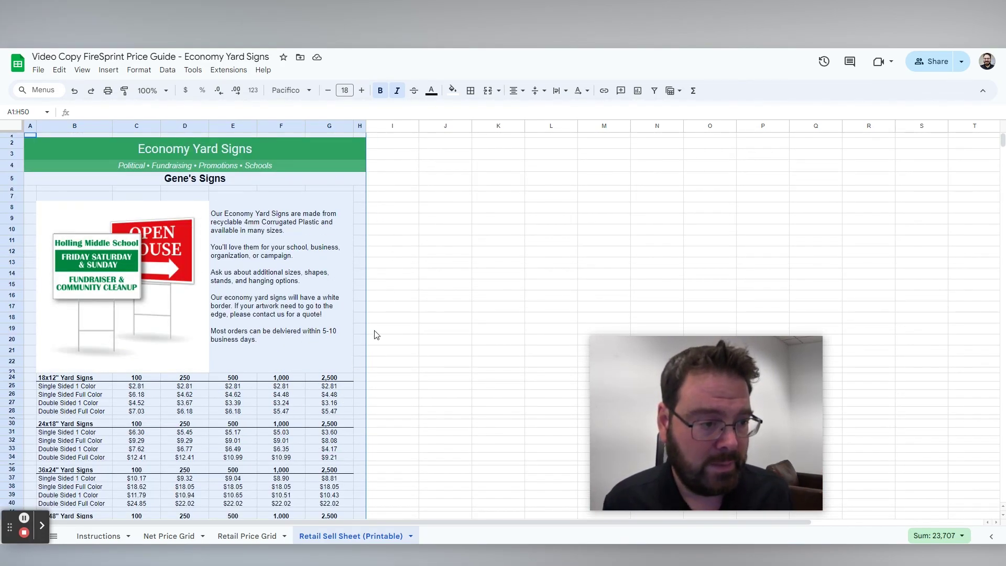
scroll(388, 403, down, 3)
scroll(409, 393, down, 2)
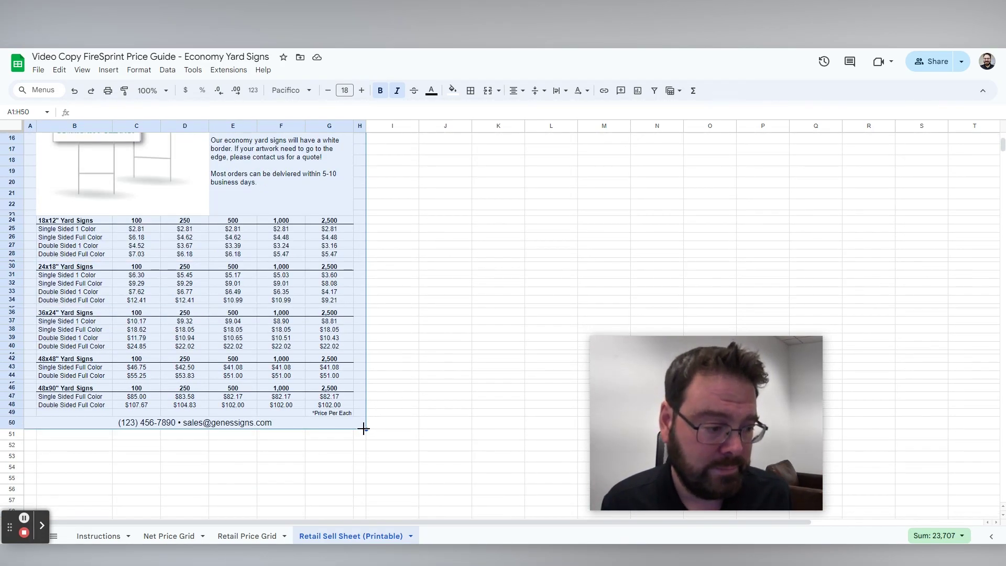
In Print settings, print only the selected cells A1:H50 with Show gridlines unchecked
click(39, 70)
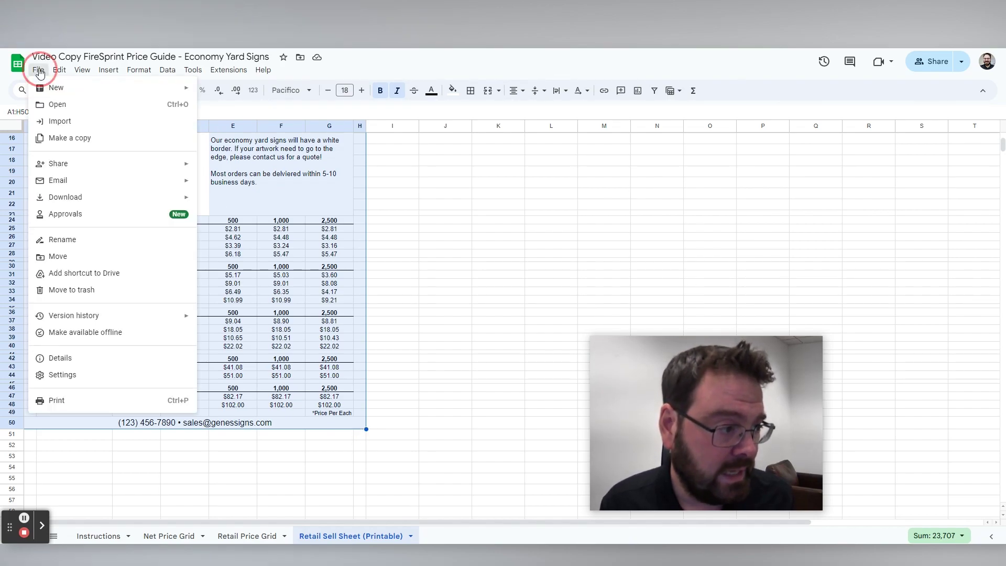
click(89, 406)
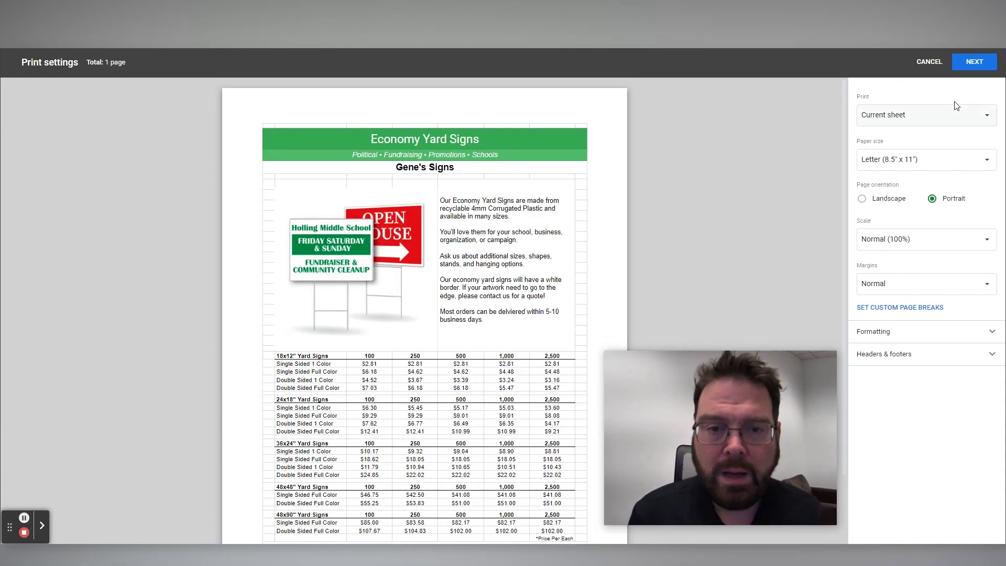
click(949, 115)
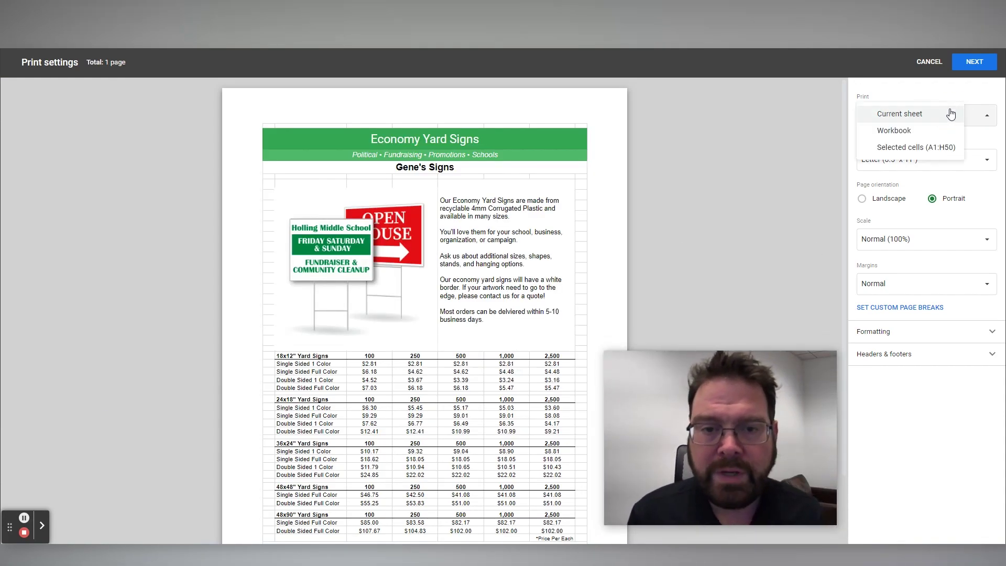
click(891, 148)
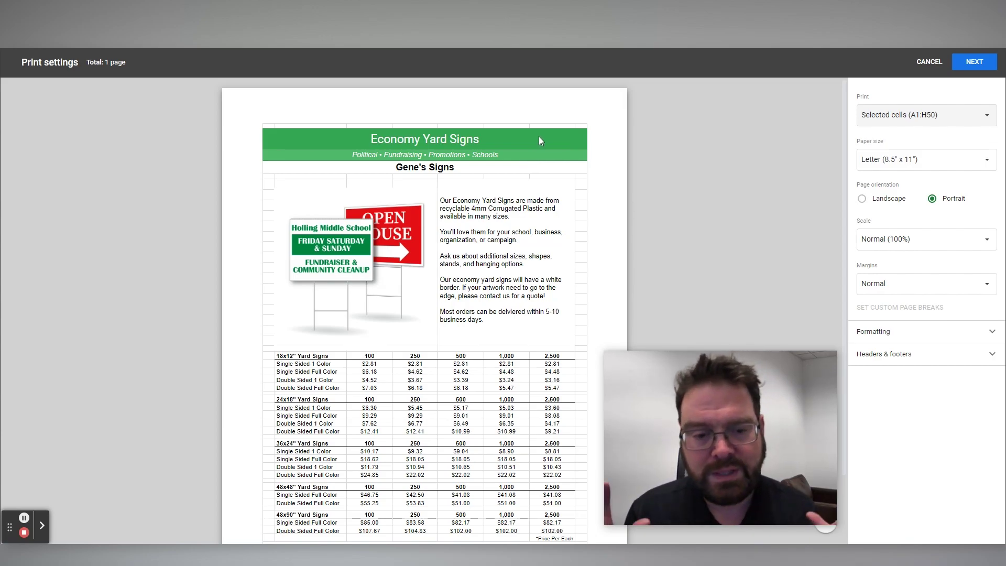
scroll(514, 252, down, 3)
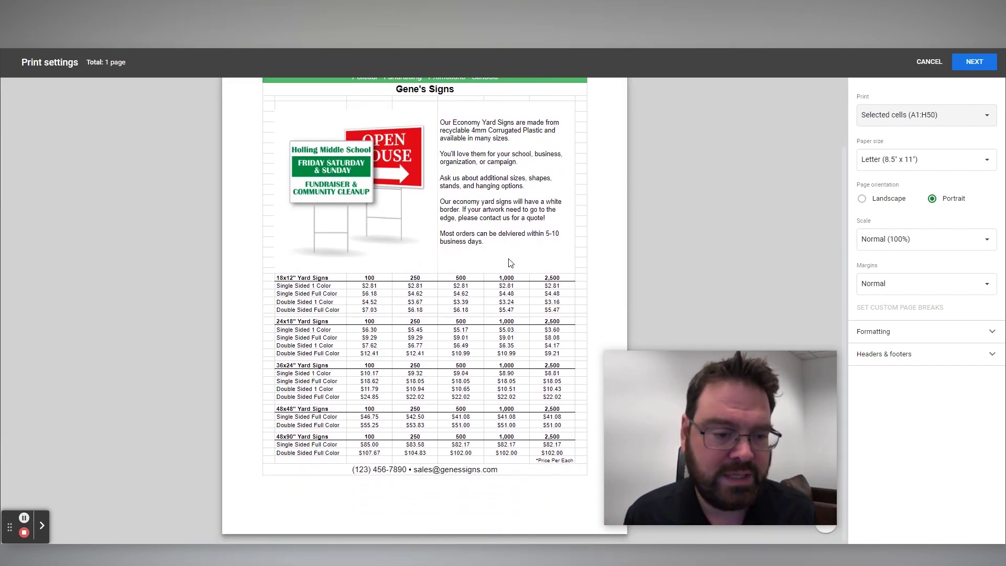
scroll(512, 262, up, 2)
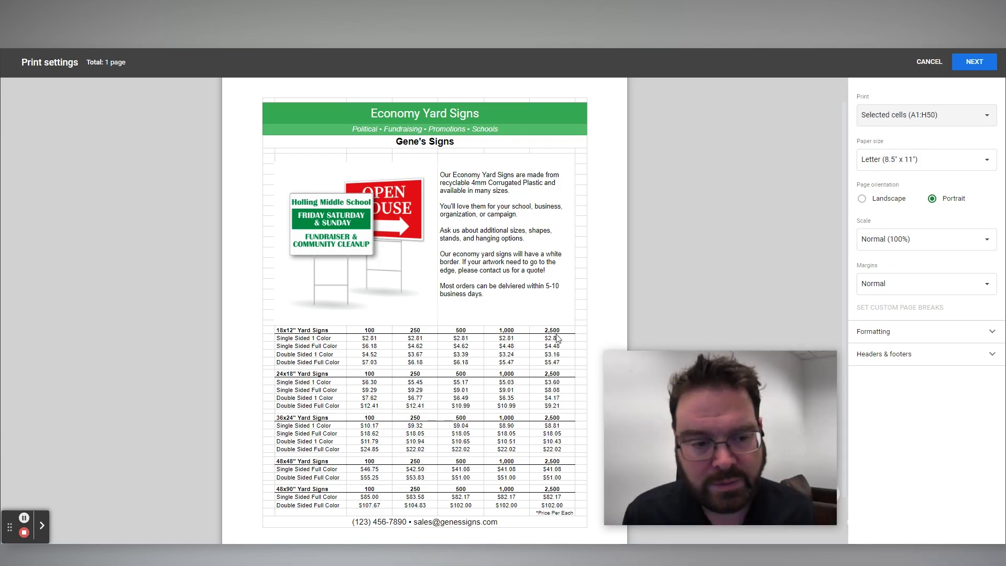
mouse_move(704, 366)
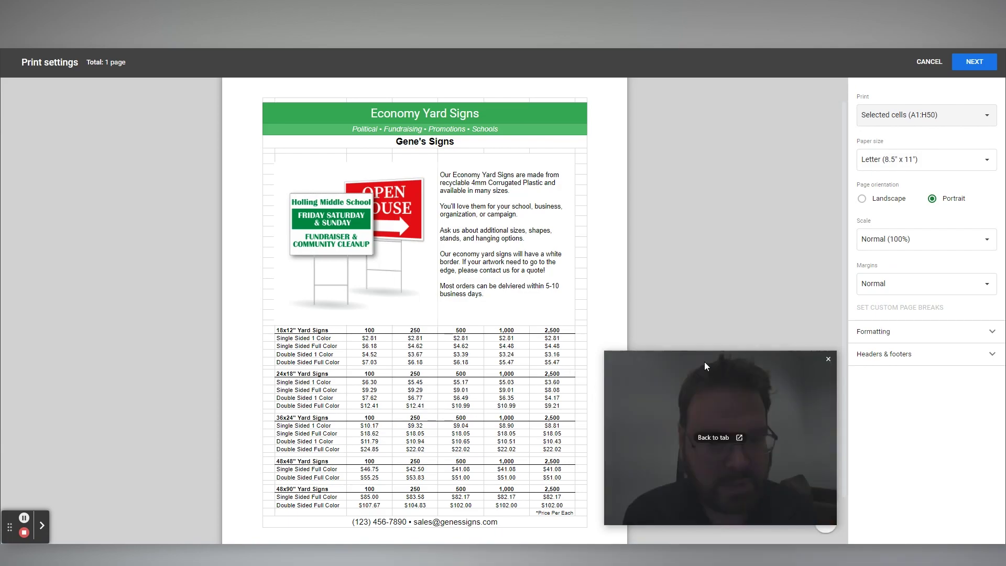
click(885, 332)
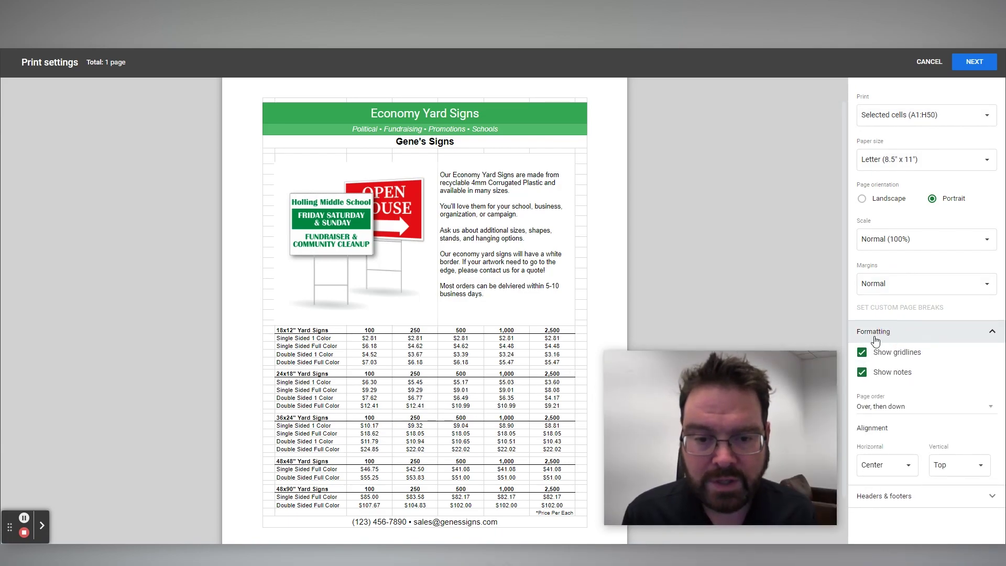
click(862, 352)
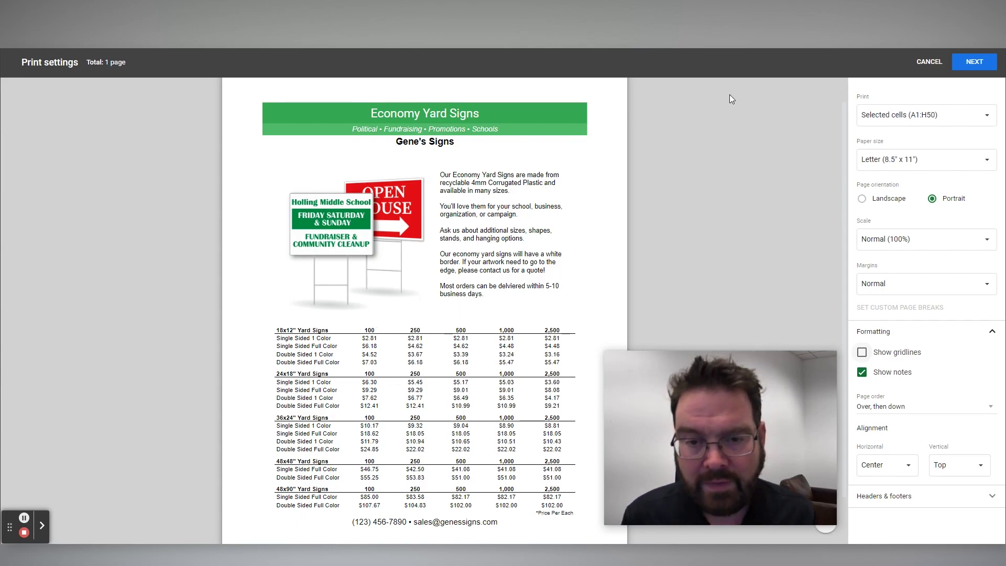
Continue to Chrome's print dialog and keep Save as PDF as the destination
click(973, 62)
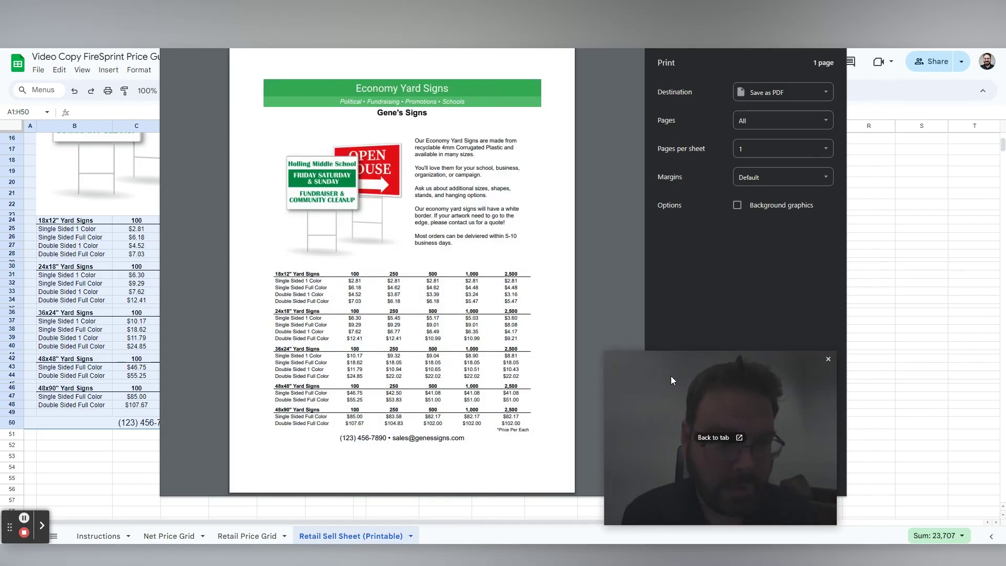
drag(671, 376, 741, 278)
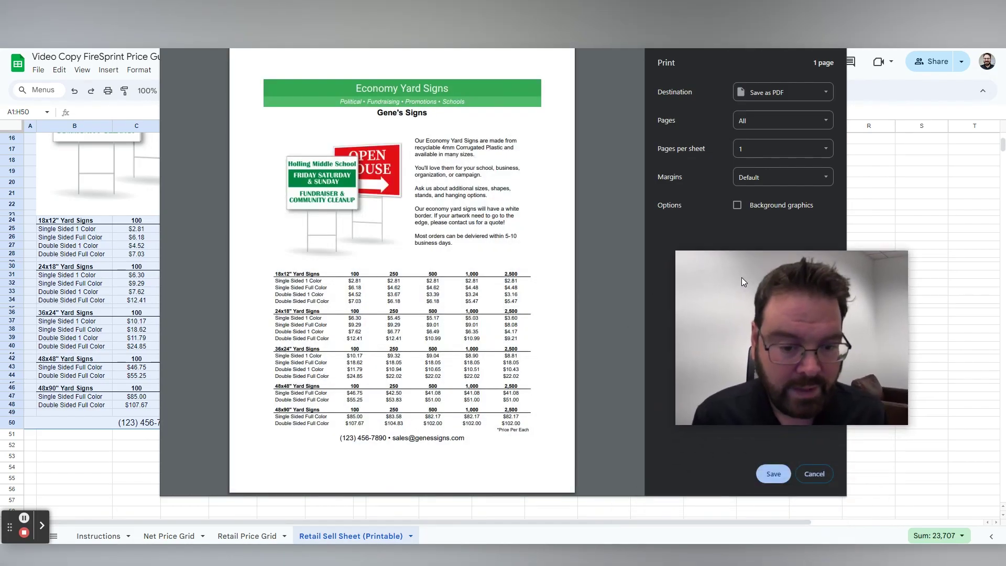
click(773, 474)
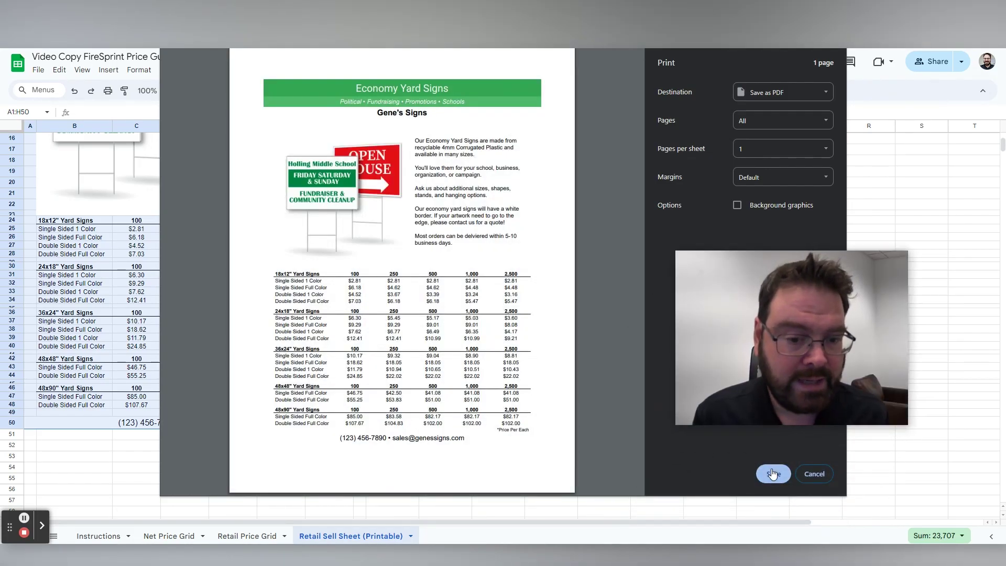
click(756, 88)
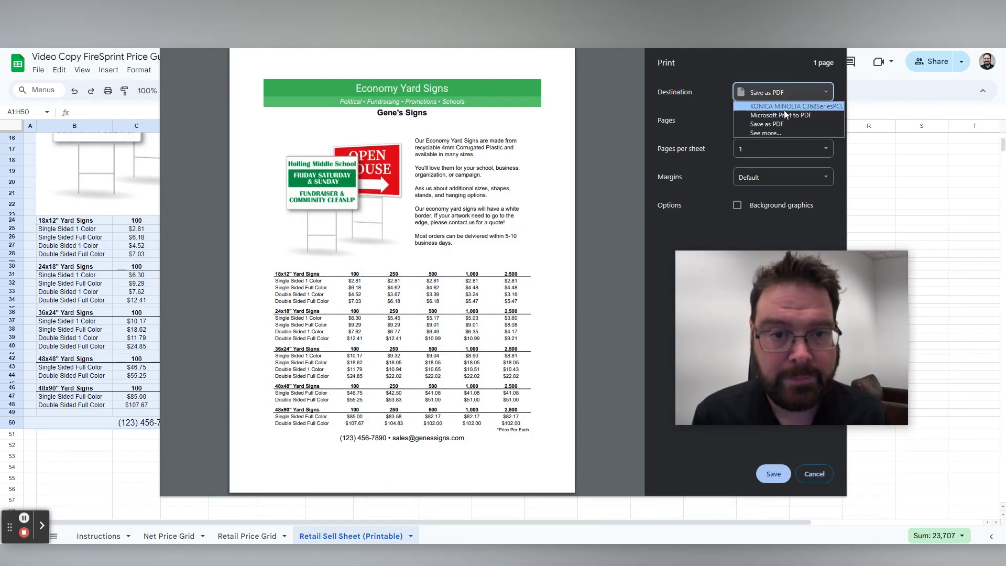
click(703, 113)
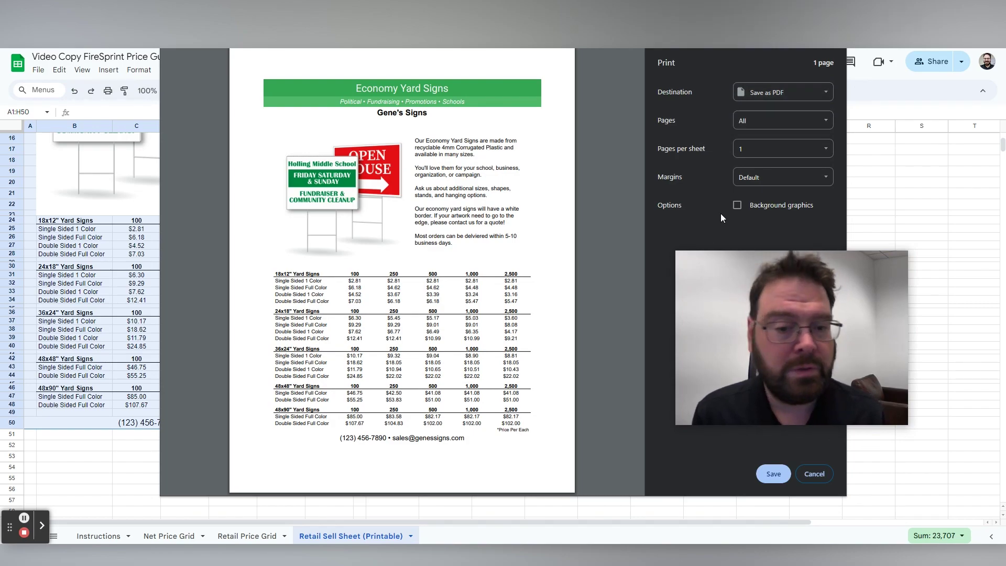